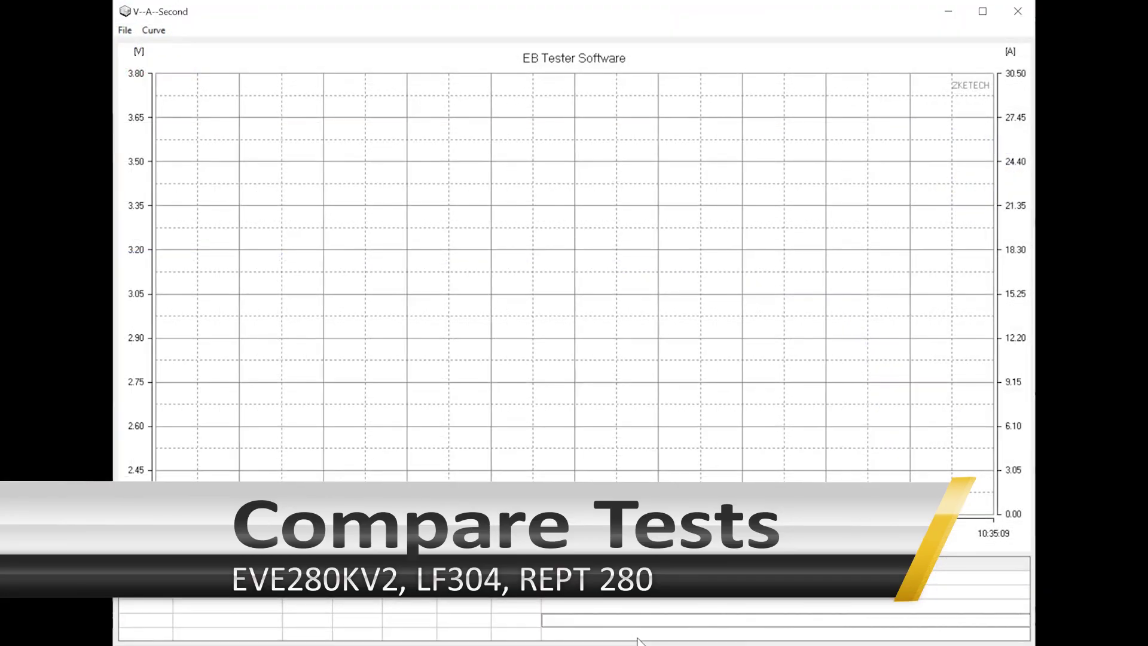
Step: Load the first saved battery discharge test into the empty voltage and current graph
click(124, 30)
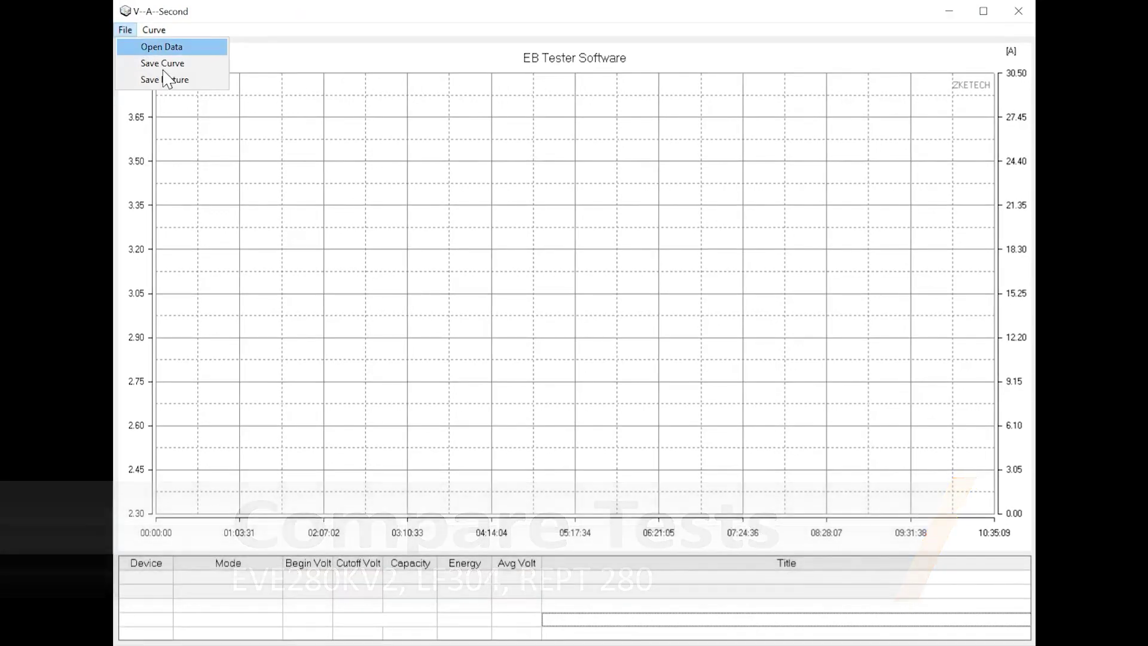
click(152, 80)
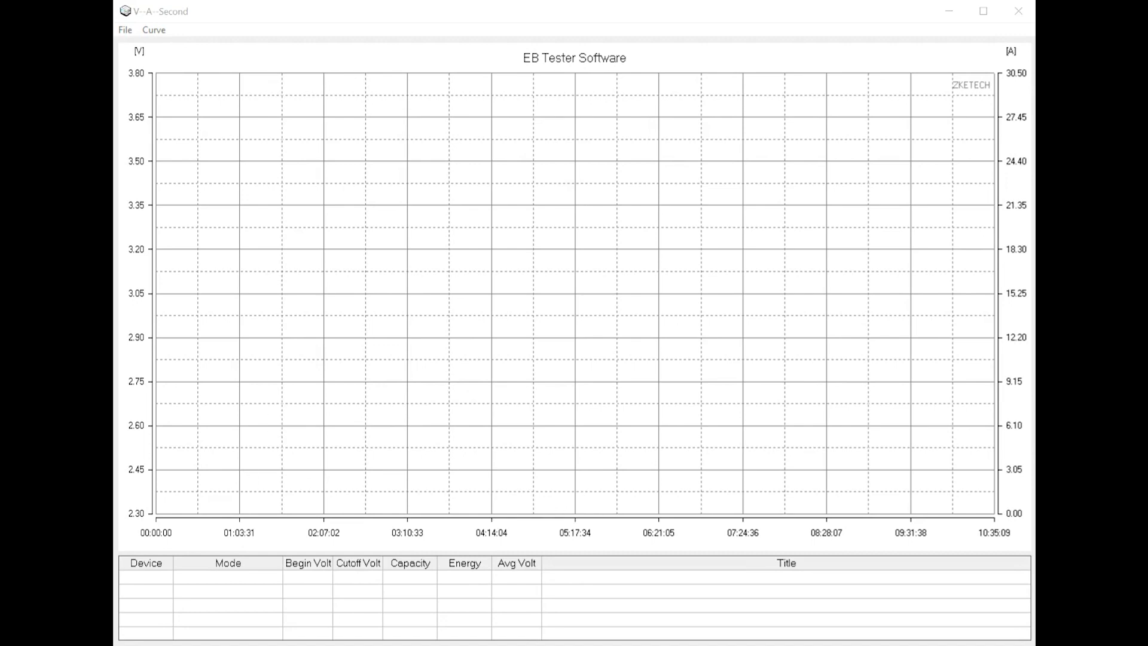
click(487, 368)
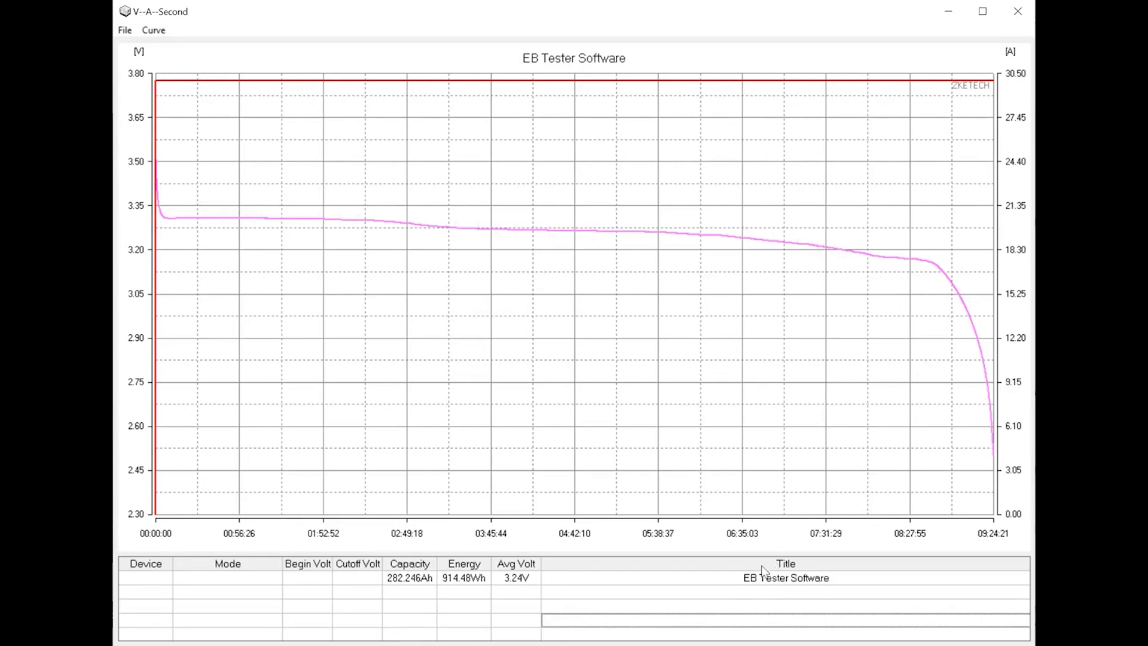
Step: Change the title of the first loaded discharge curve to 280K-v2
double_click(768, 579)
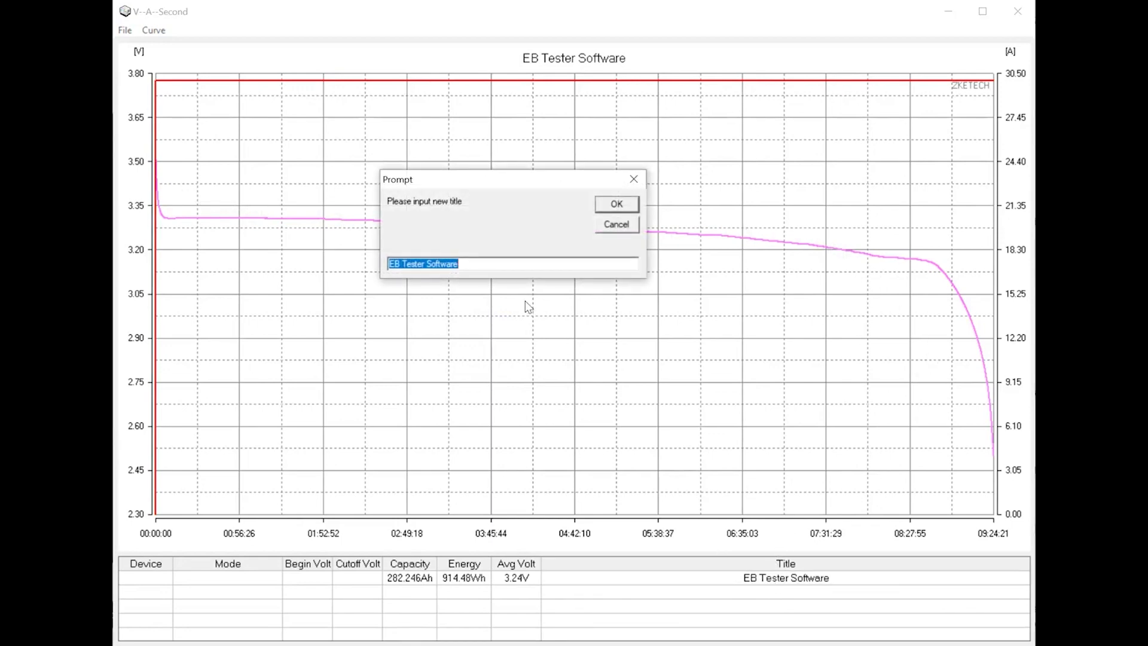
text(280)
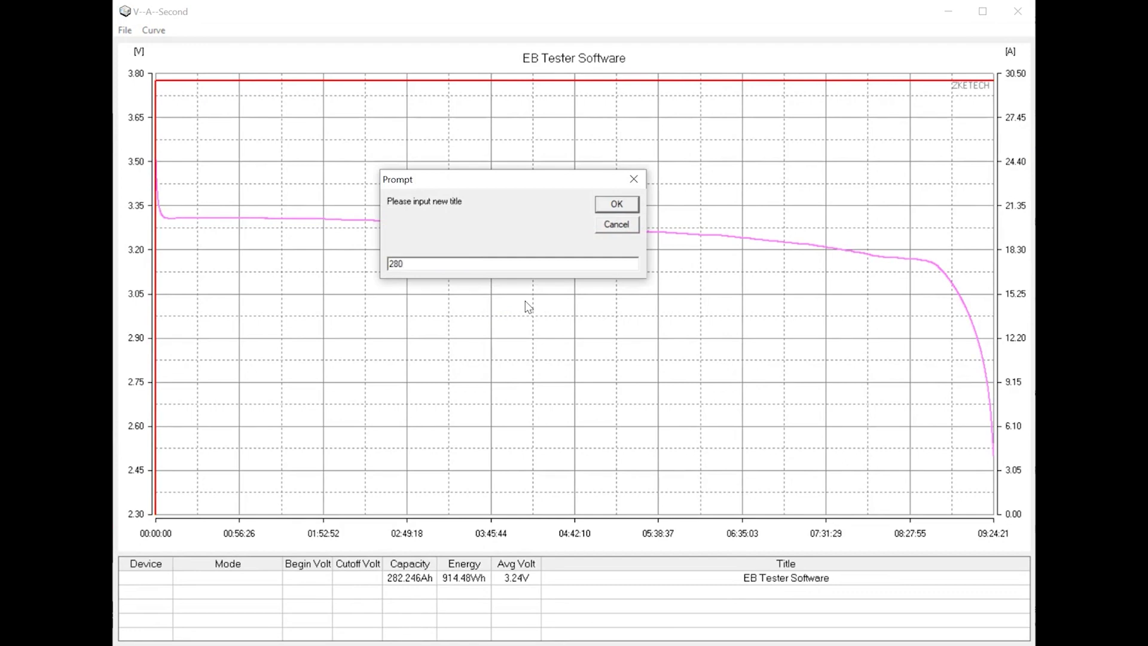
key(BackSpace)
key(BackSpace)
key(BackSpace)
text(280K-v2)
key(Return)
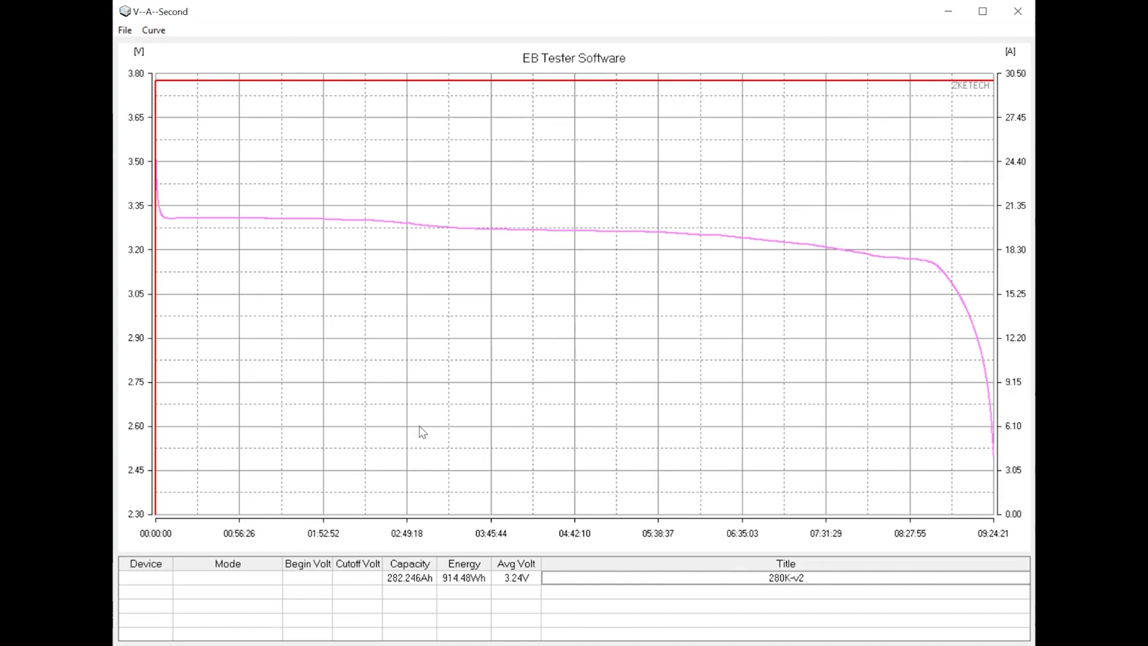
Step: Add a second saved discharge test to the graph for comparison and title its curve REPT-280
click(125, 30)
click(168, 83)
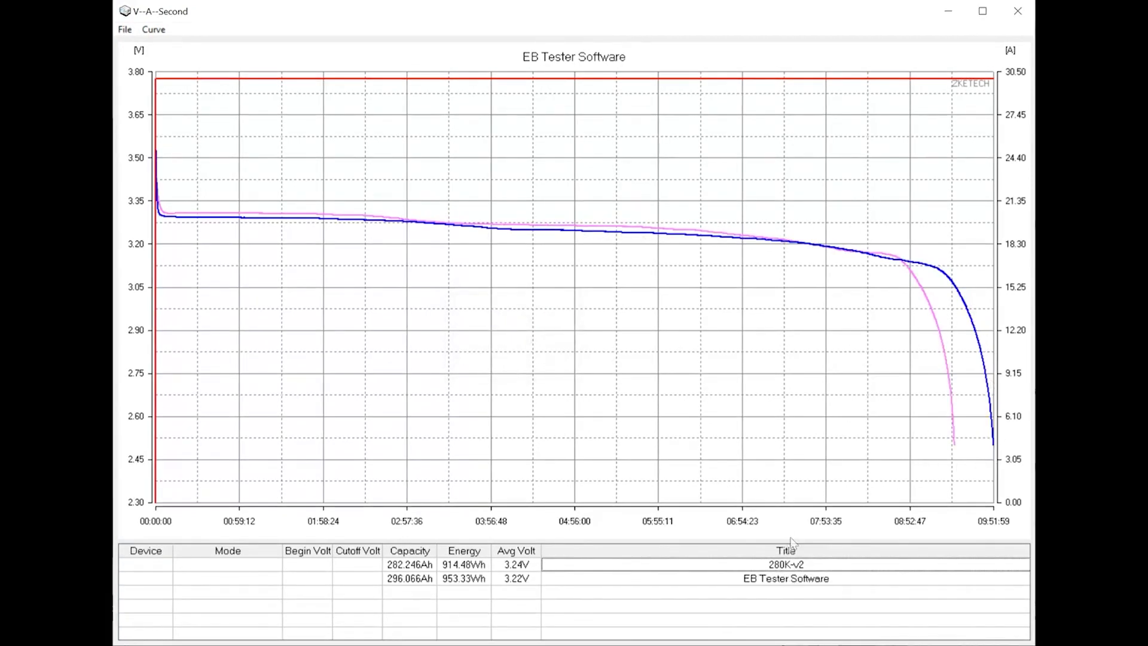
double_click(776, 585)
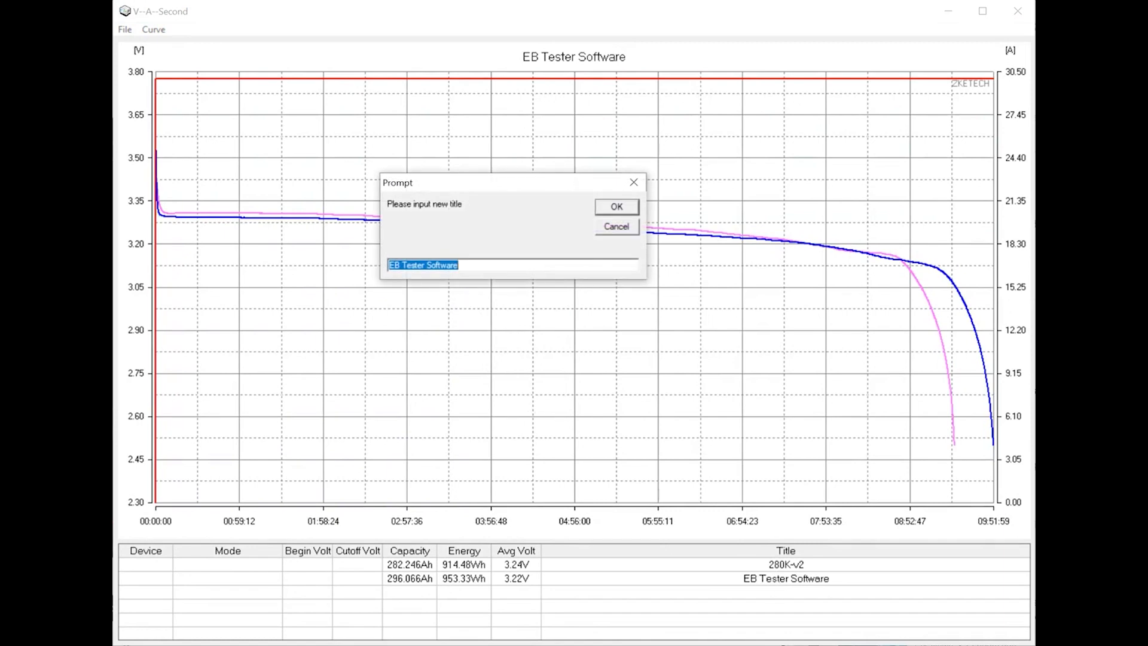
text(REP)
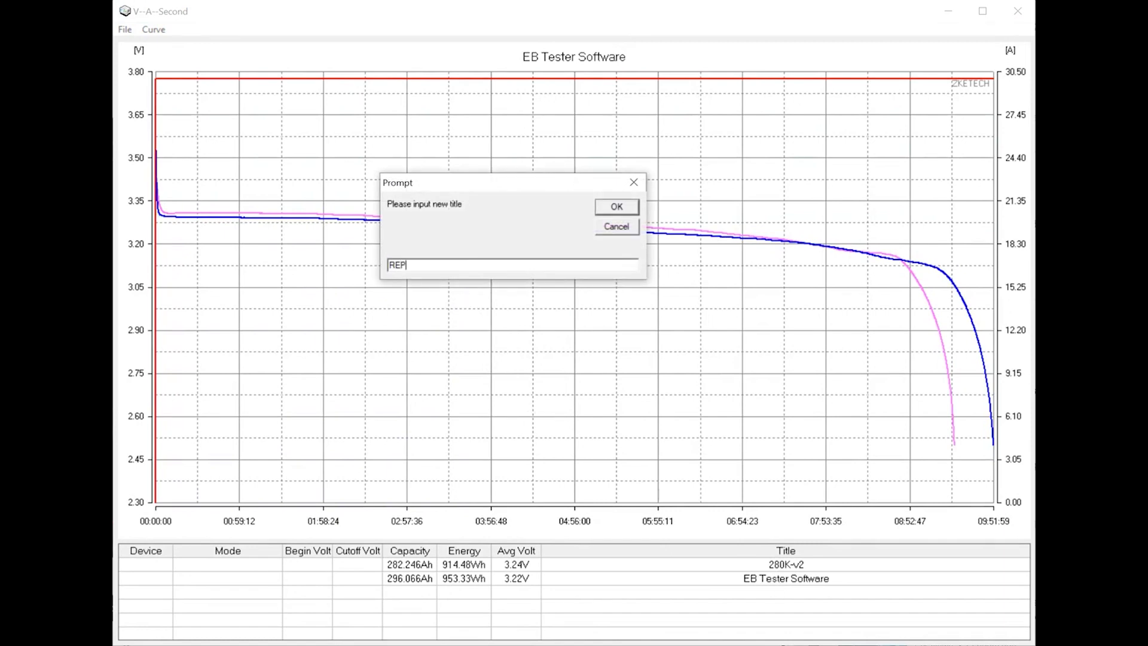
text(T280)
click(410, 265)
text(-)
key(Return)
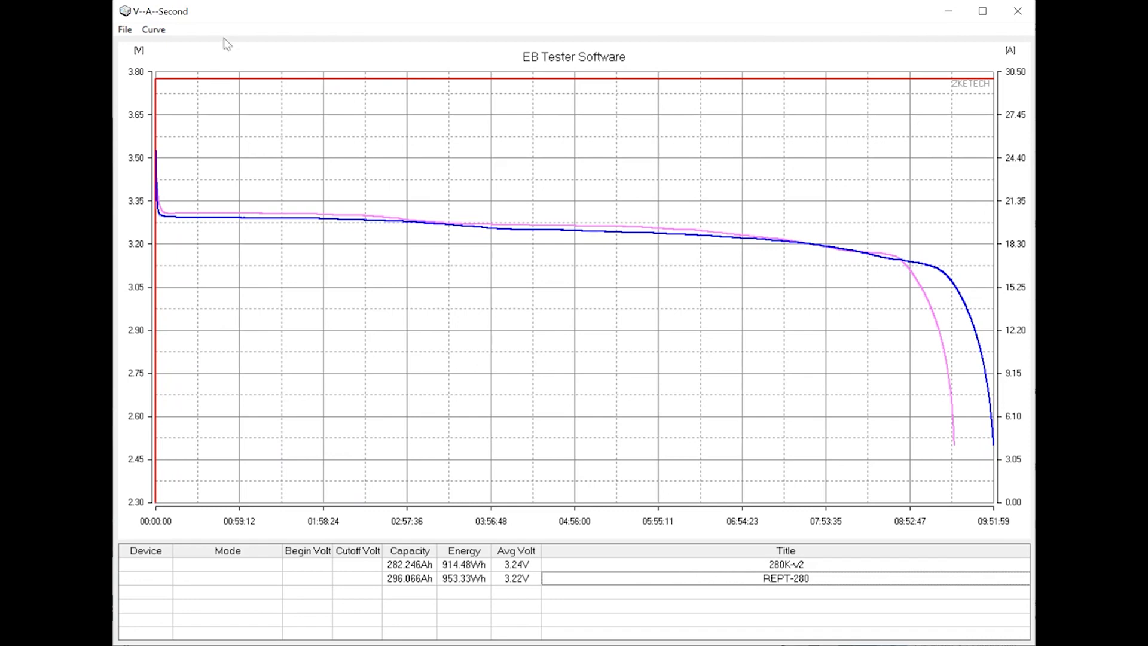
Step: Add a third saved discharge test to the graph and title its curve 280K-V3
click(126, 30)
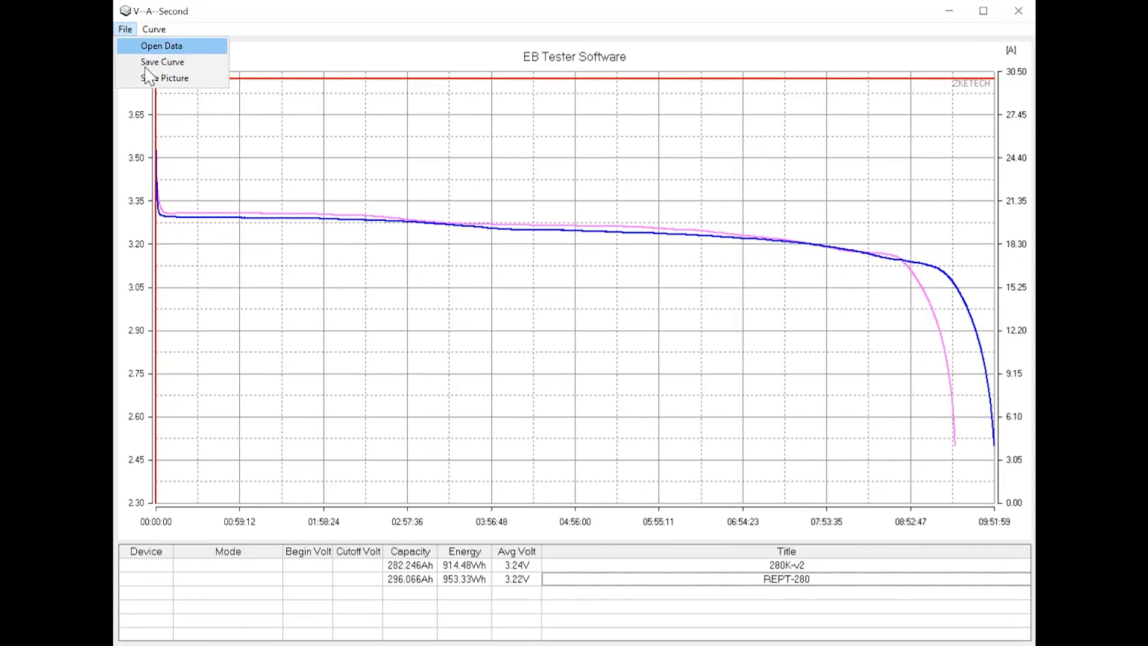
click(157, 77)
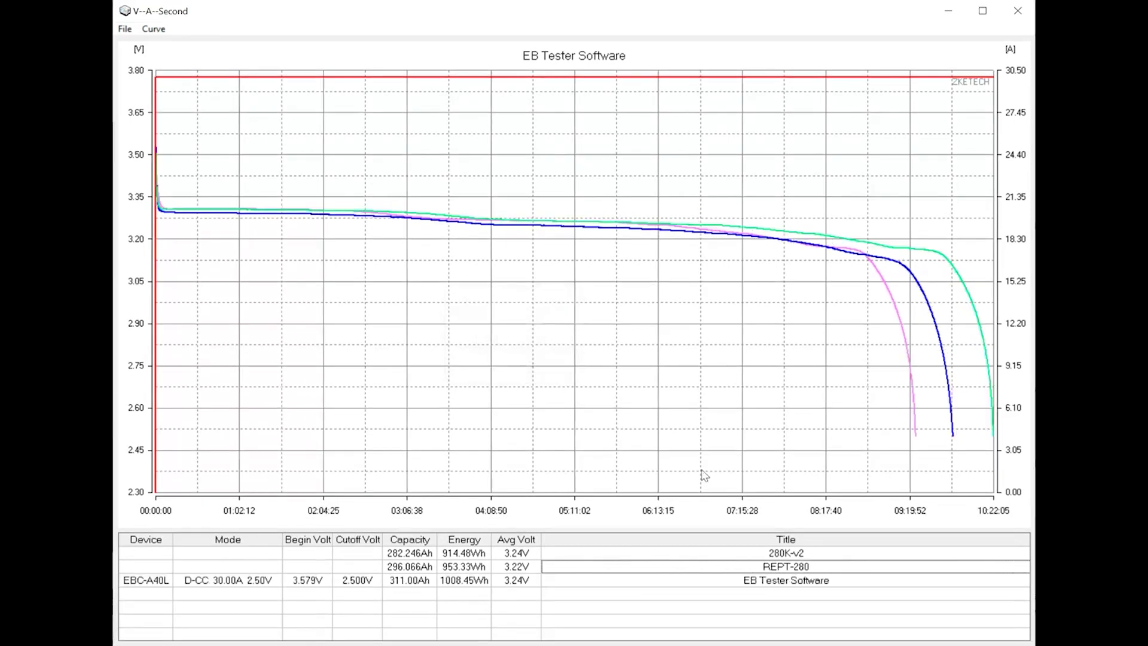
double_click(771, 580)
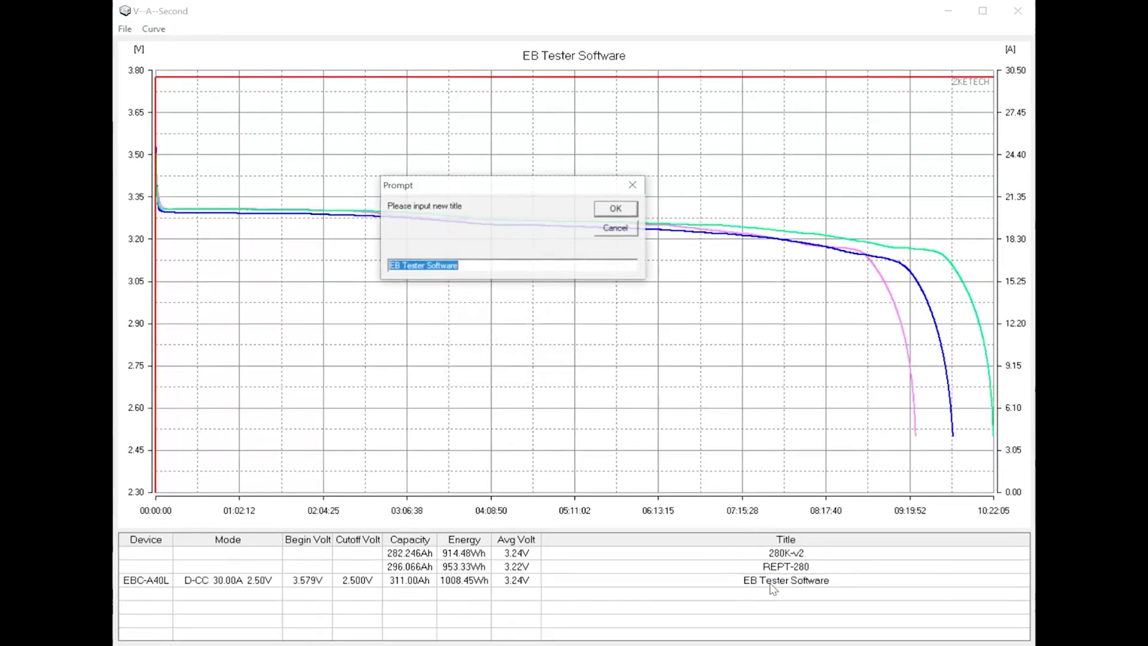
text(280K)
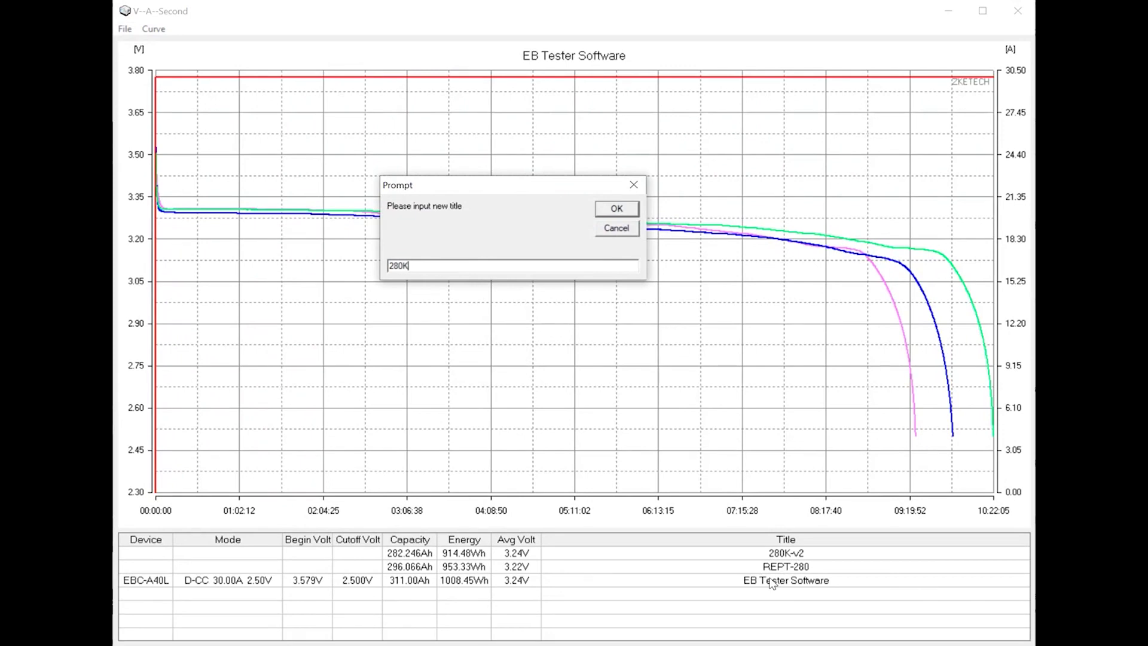
text(-V3)
click(616, 208)
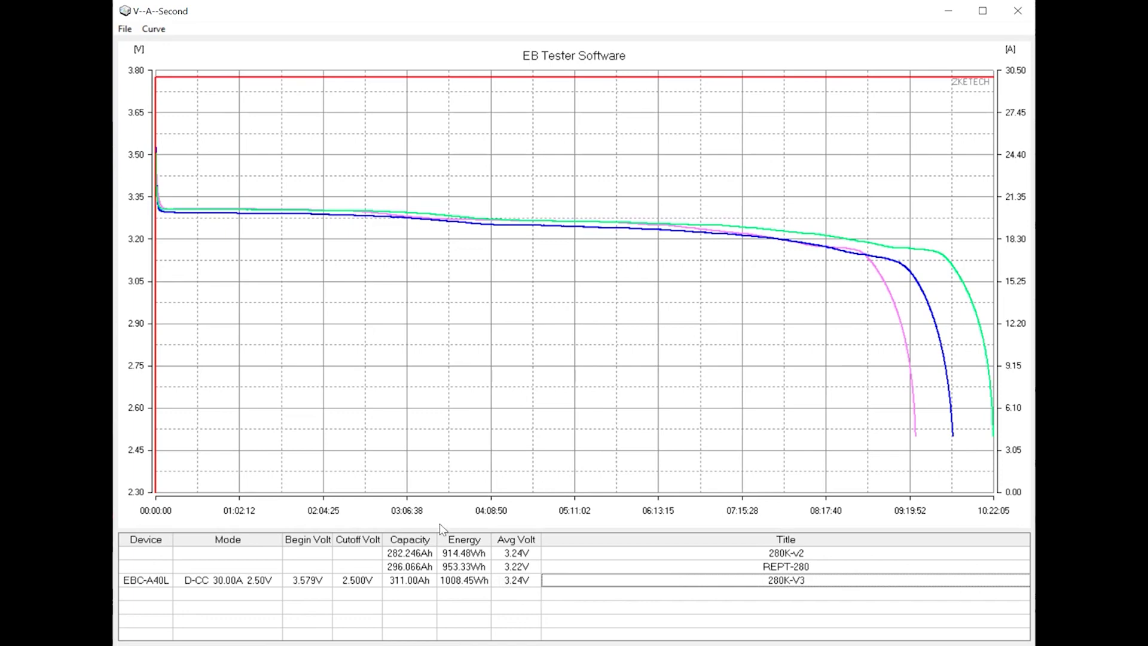
Step: Add a fourth saved discharge test to the graph and title its curve 304
click(125, 29)
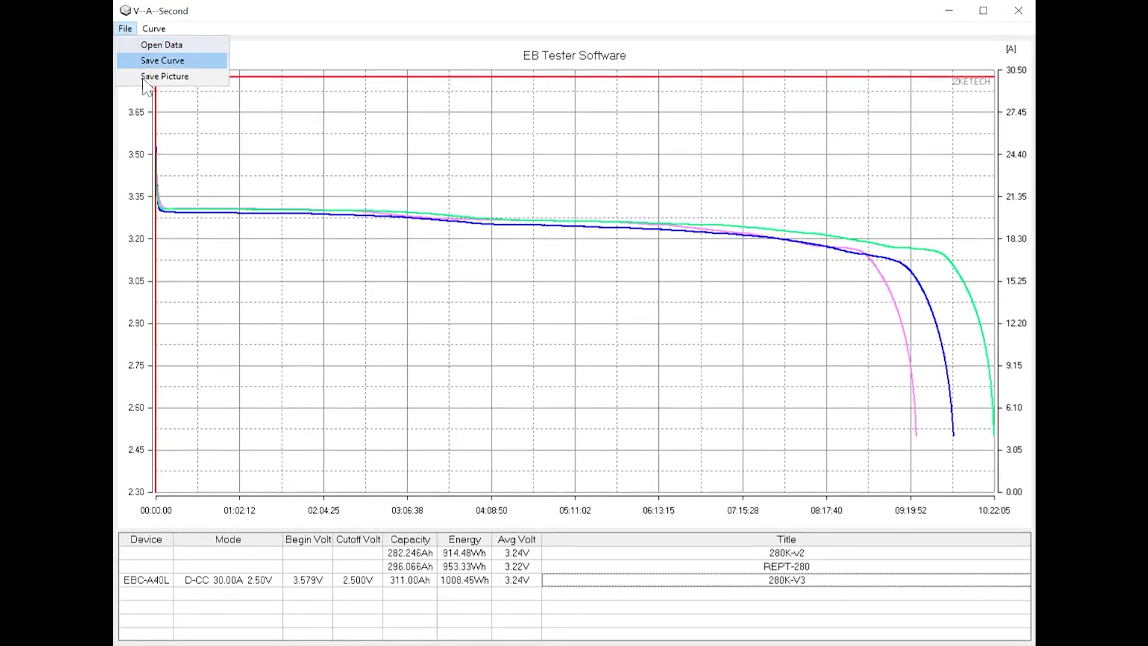
click(151, 80)
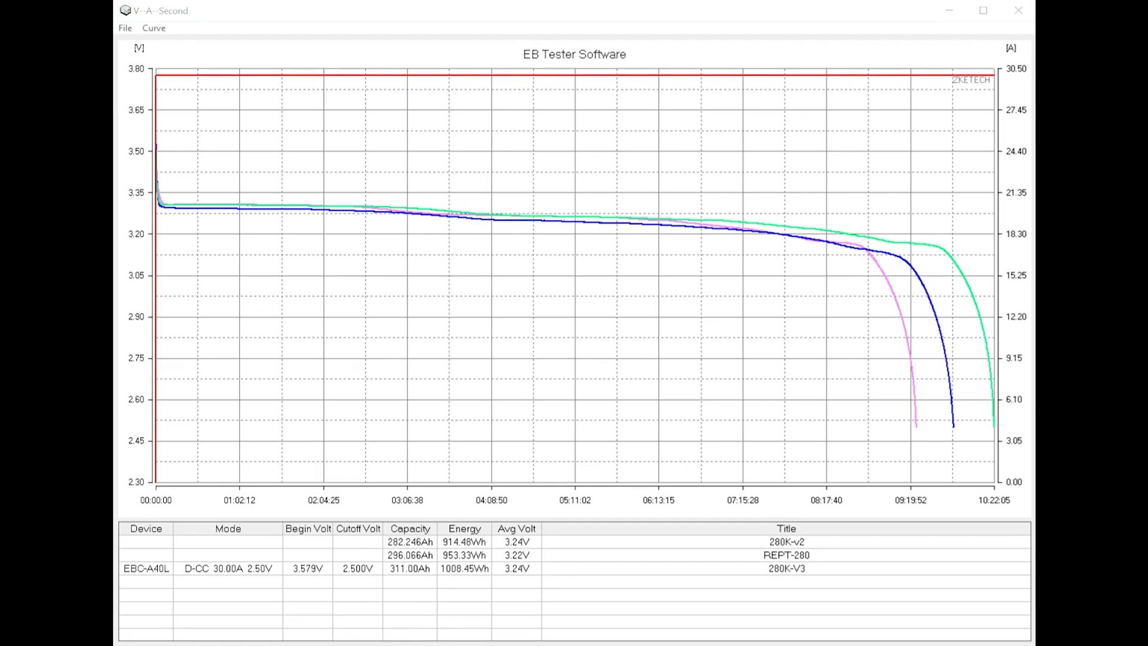
click(661, 556)
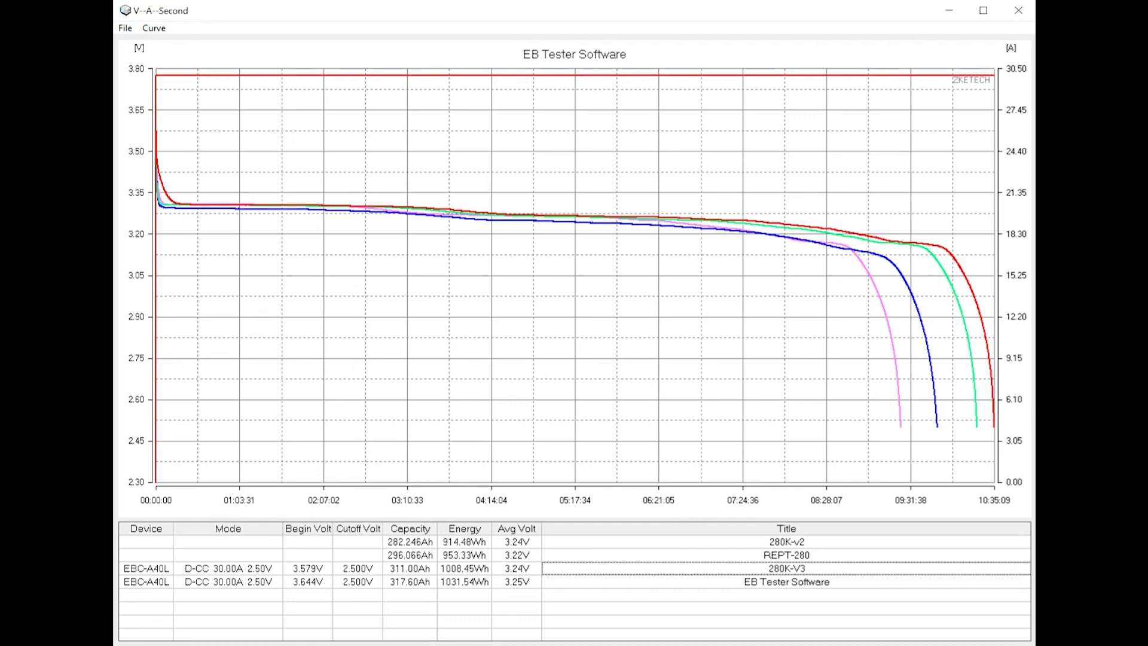
key(Return)
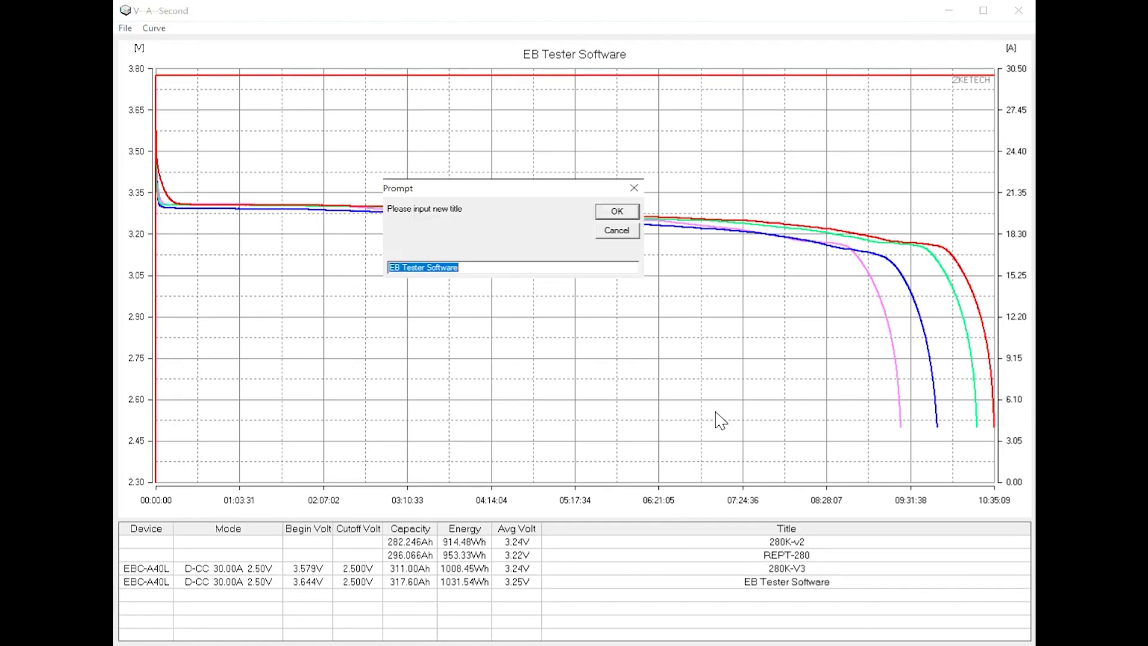
text(304)
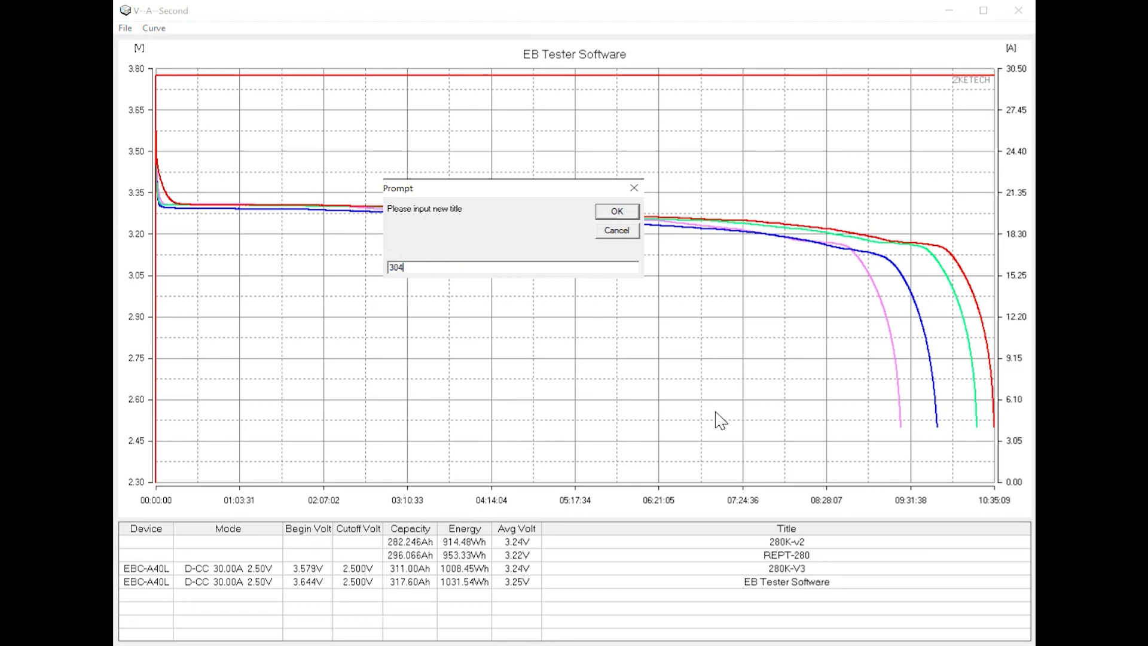
key(Return)
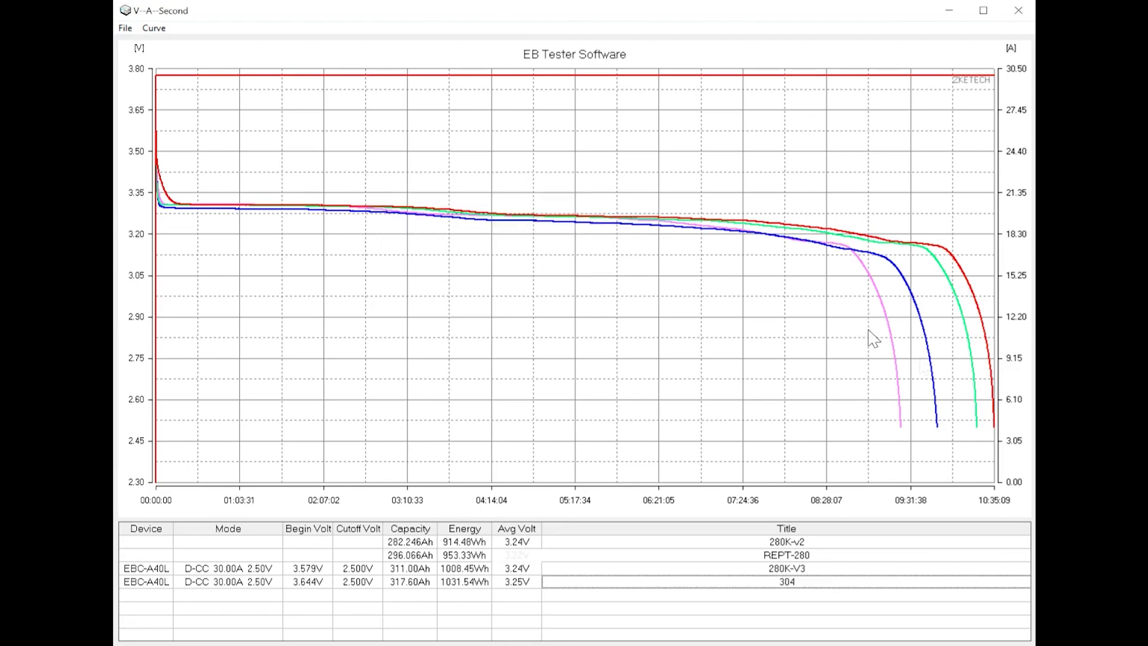